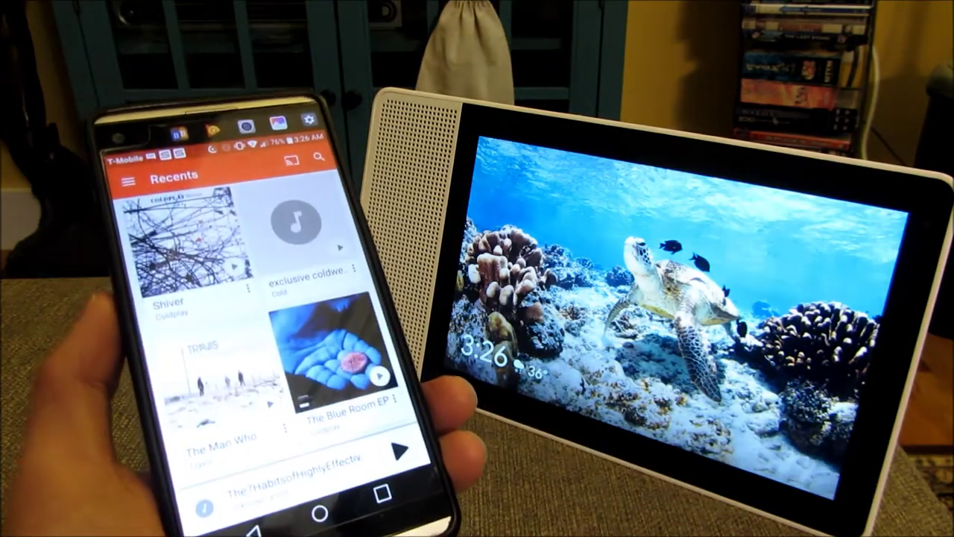
- Browse the phone's recent albums and open the Portraits album
scroll(283, 335, down, 10)
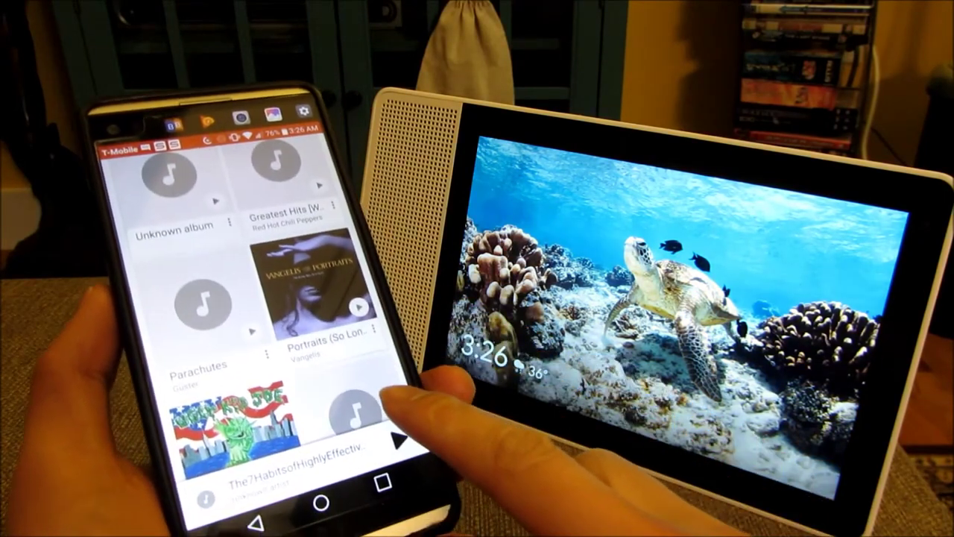
click(350, 328)
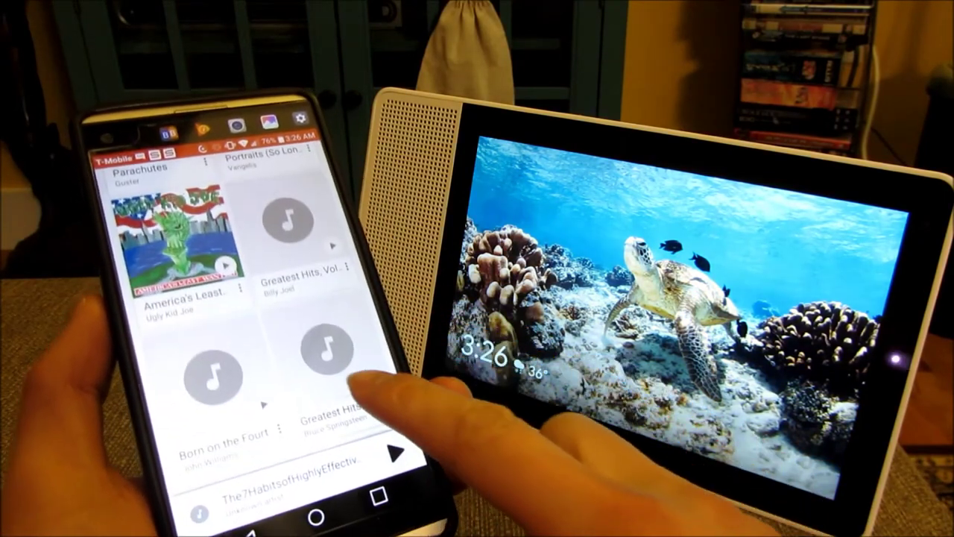
scroll(342, 387, down, 3)
scroll(335, 335, up, 3)
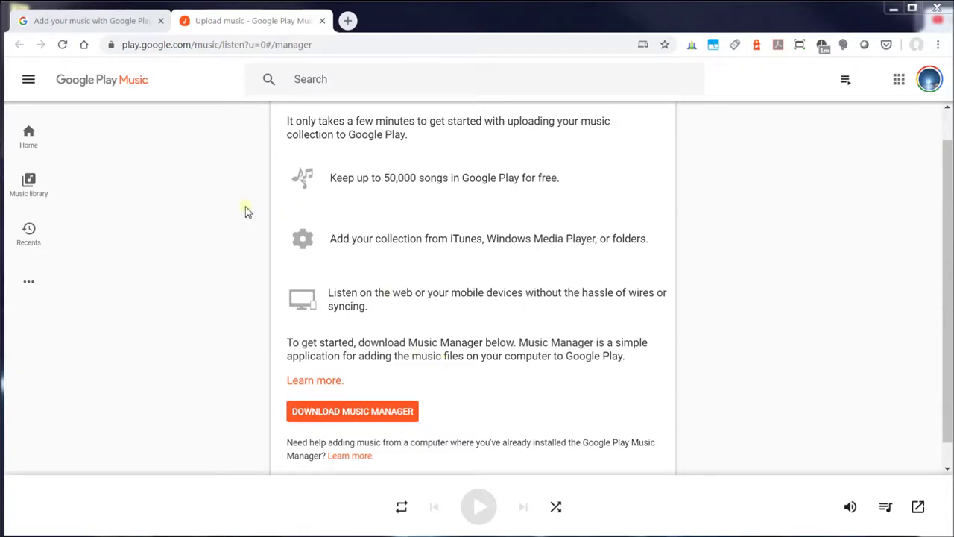
click(330, 47)
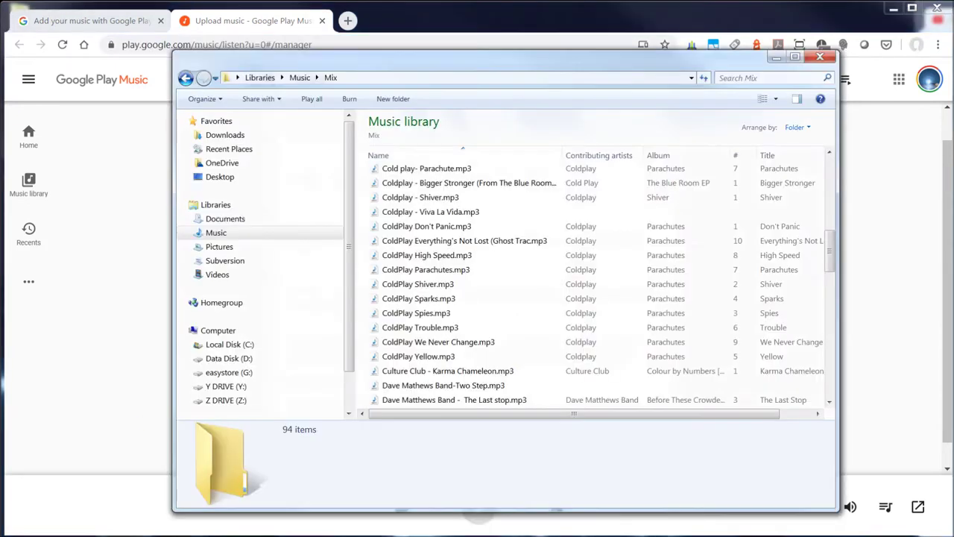
mouse_move(634, 74)
mouse_down()
mouse_move(650, 61)
mouse_move(693, 59)
mouse_move(660, 58)
mouse_up()
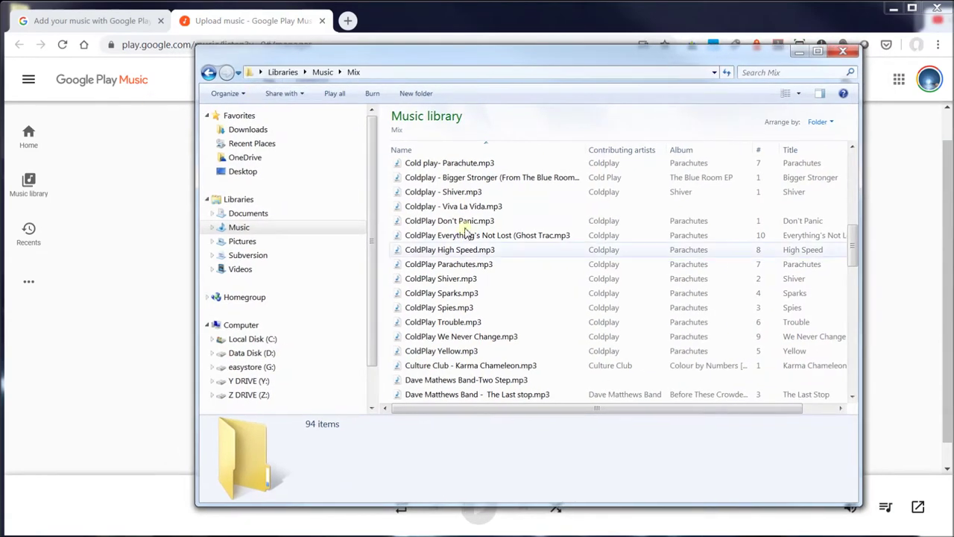
mouse_move(853, 246)
mouse_down()
mouse_move(855, 281)
mouse_move(854, 269)
mouse_up()
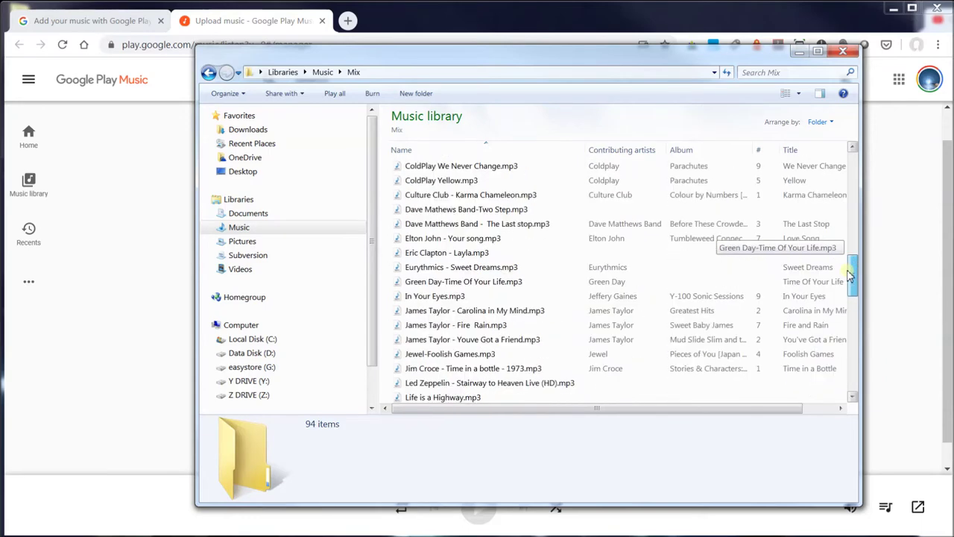
click(798, 51)
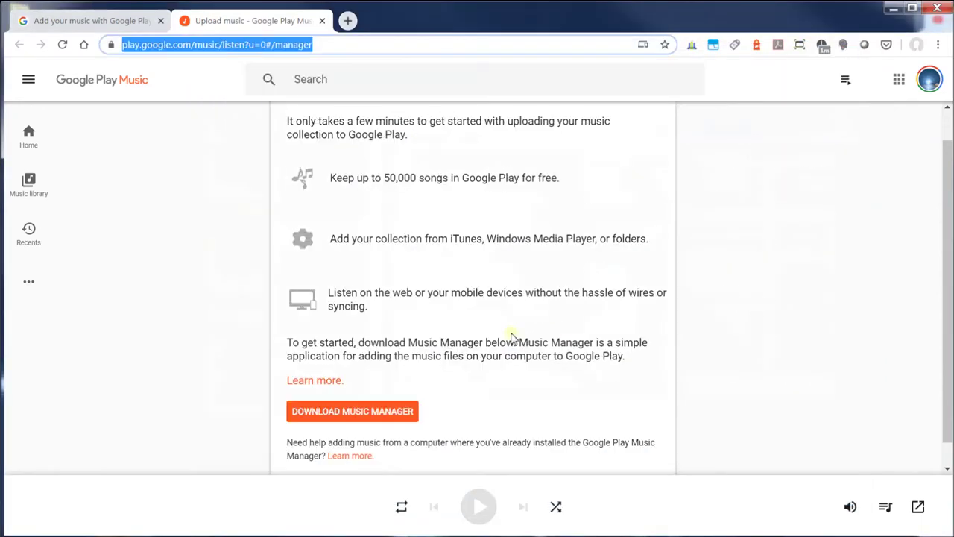
- Download the Music Manager installer, allow it through the security warning, and dismiss the completion message
click(327, 46)
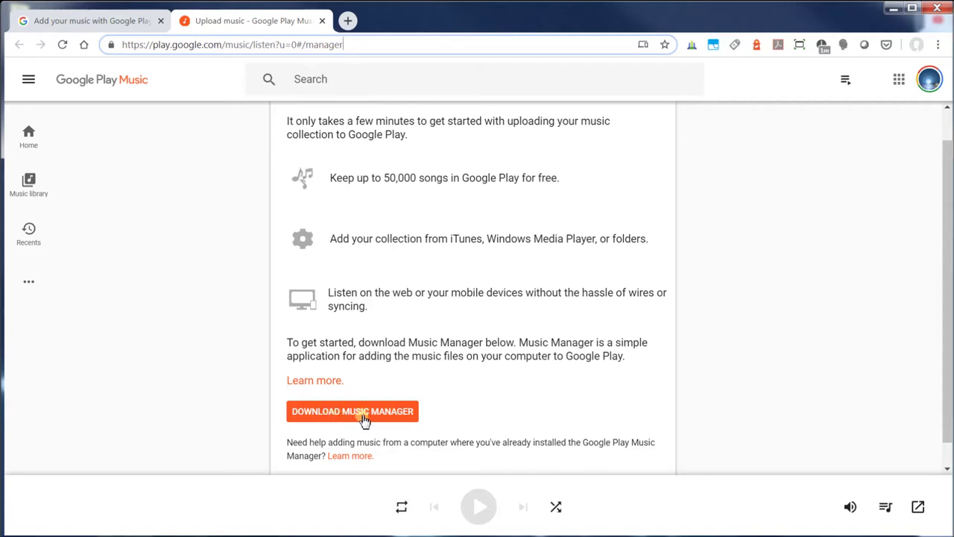
click(365, 417)
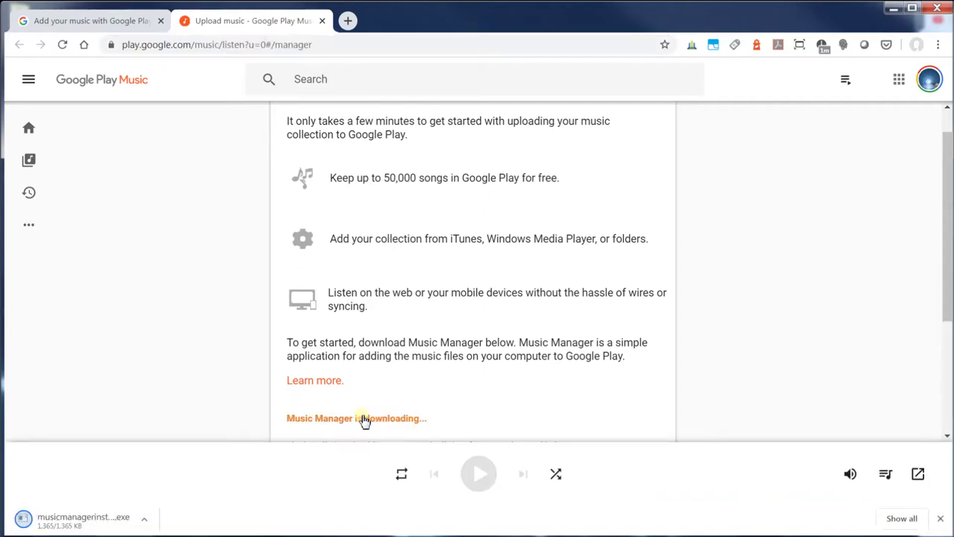
click(67, 527)
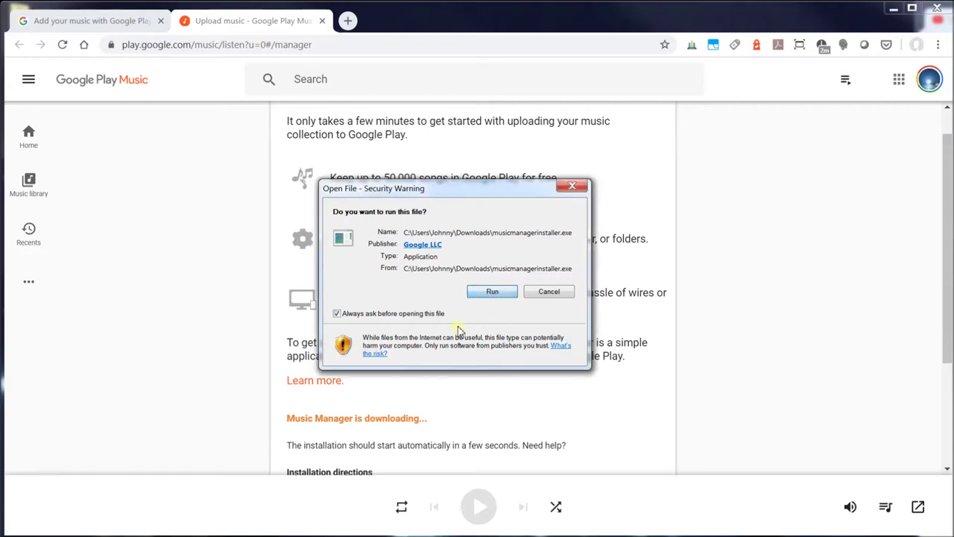
click(492, 291)
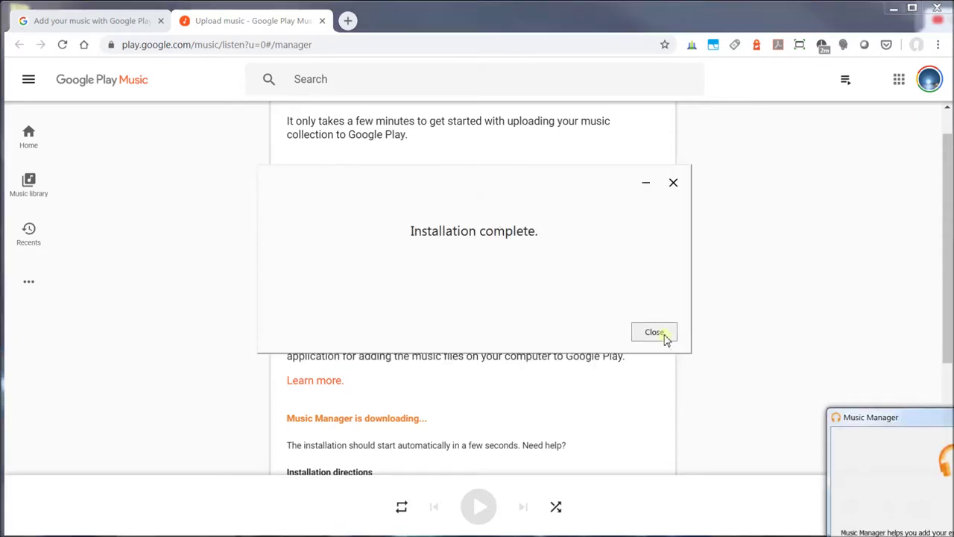
click(664, 336)
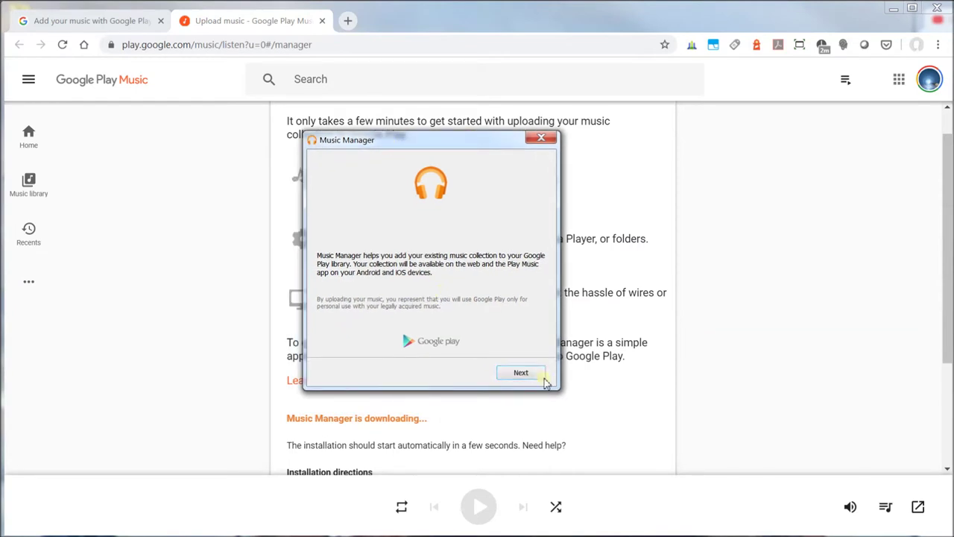
- Continue past the Music Manager welcome screen and move the sign-in window to the screen centre
click(531, 377)
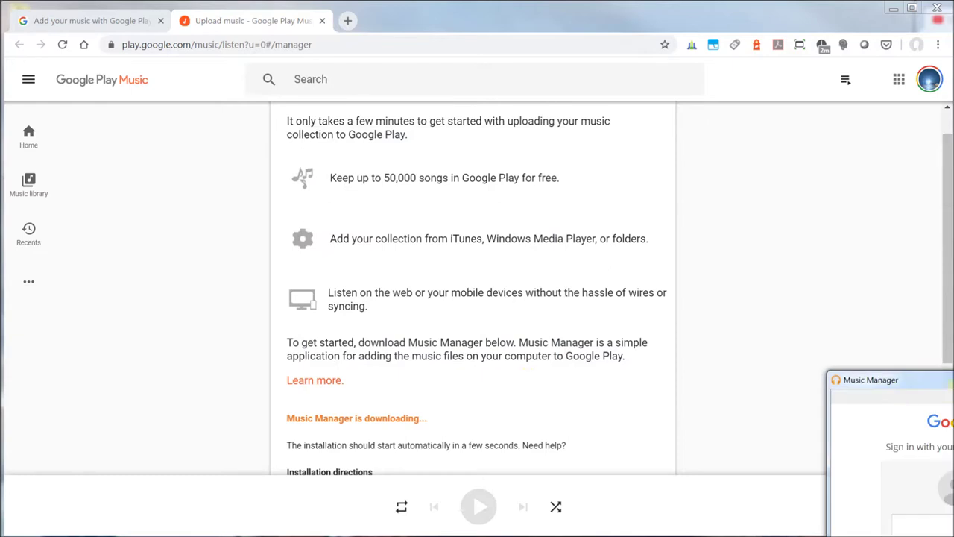
mouse_move(447, 202)
mouse_down()
mouse_move(405, 122)
mouse_move(429, 123)
mouse_up()
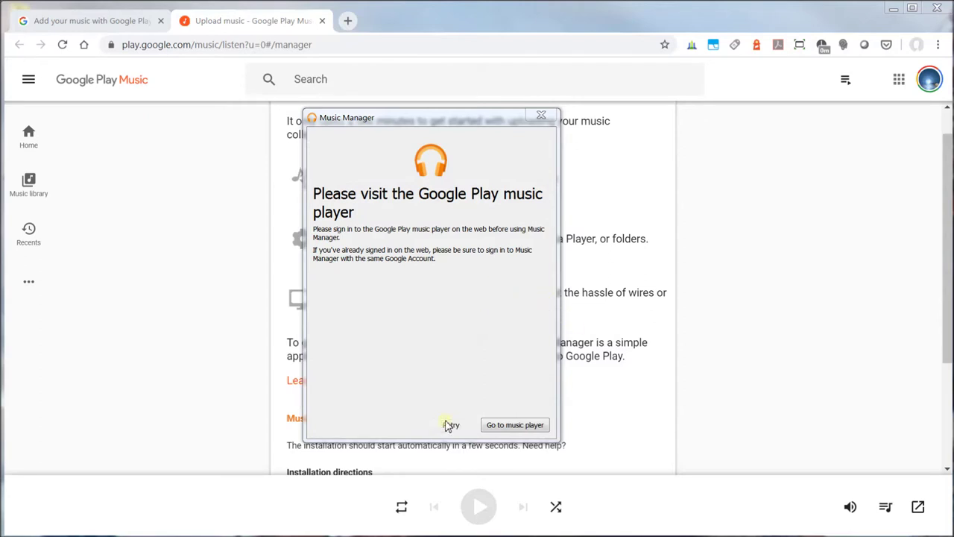
- Open the web player, switch the Music library to Albums, and start adding your own music
click(513, 428)
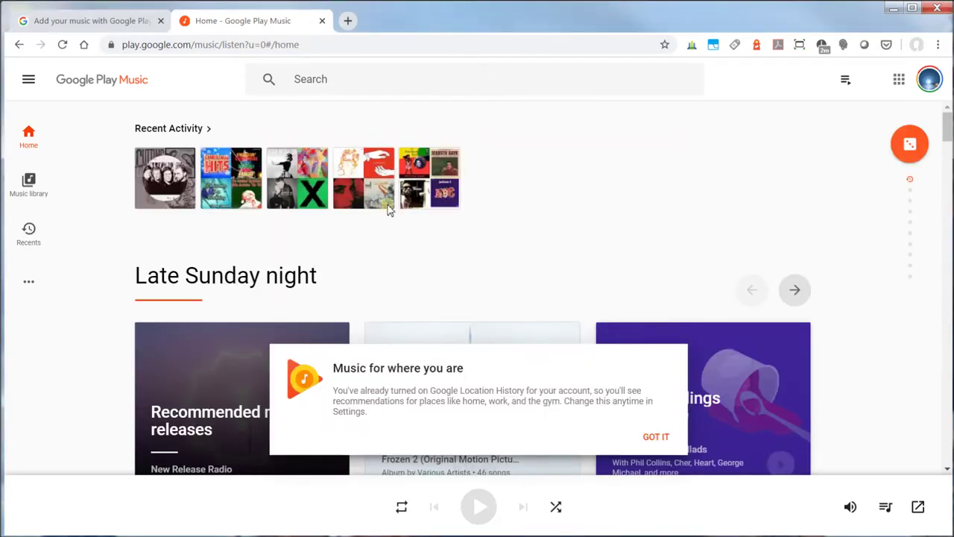
mouse_move(26, 185)
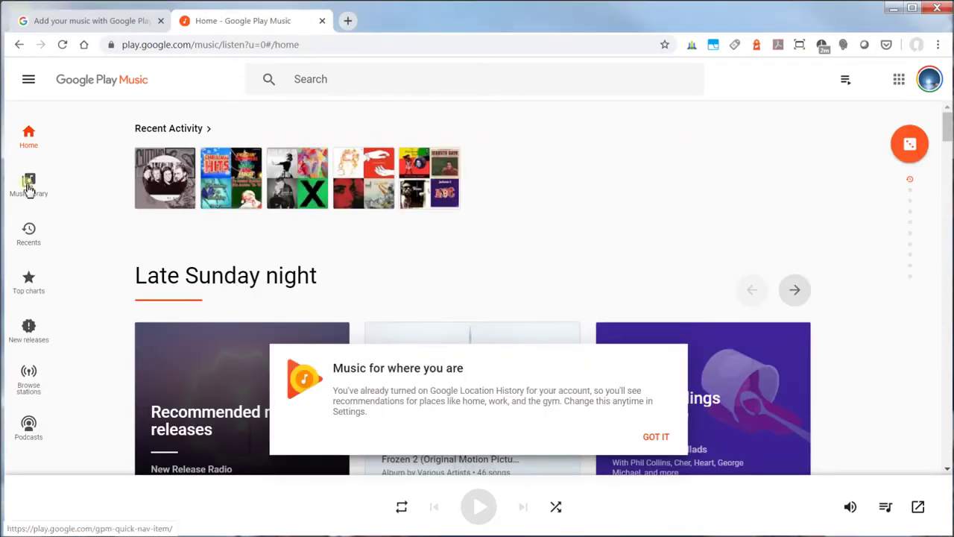
click(28, 186)
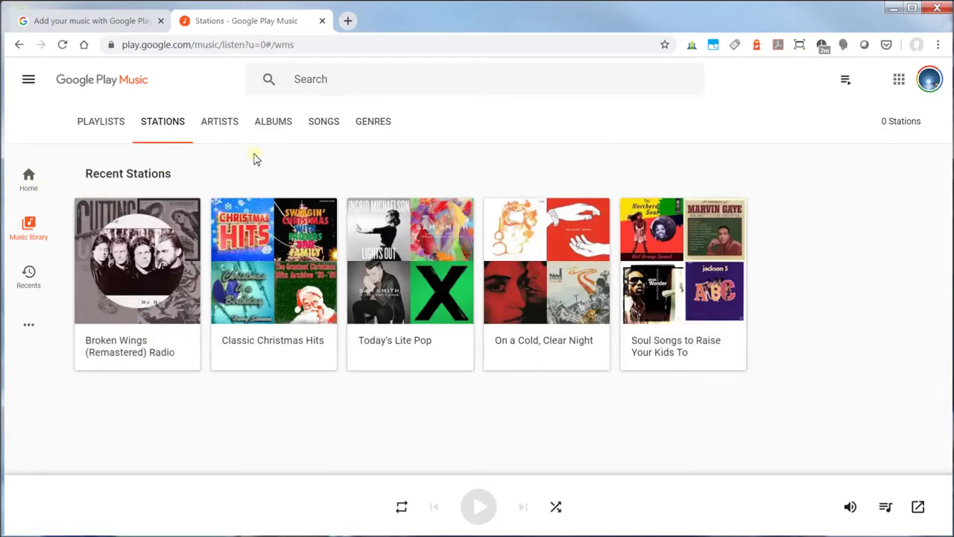
click(272, 128)
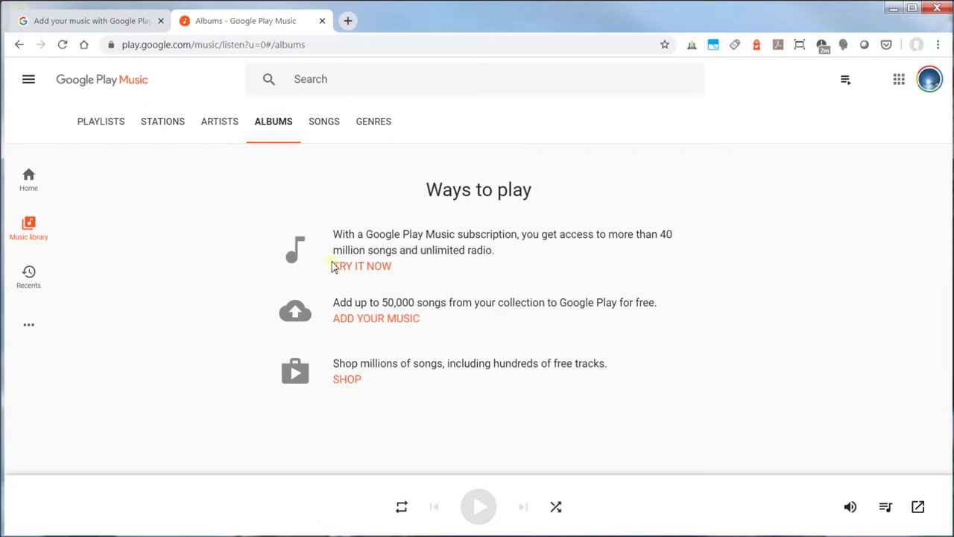
click(379, 320)
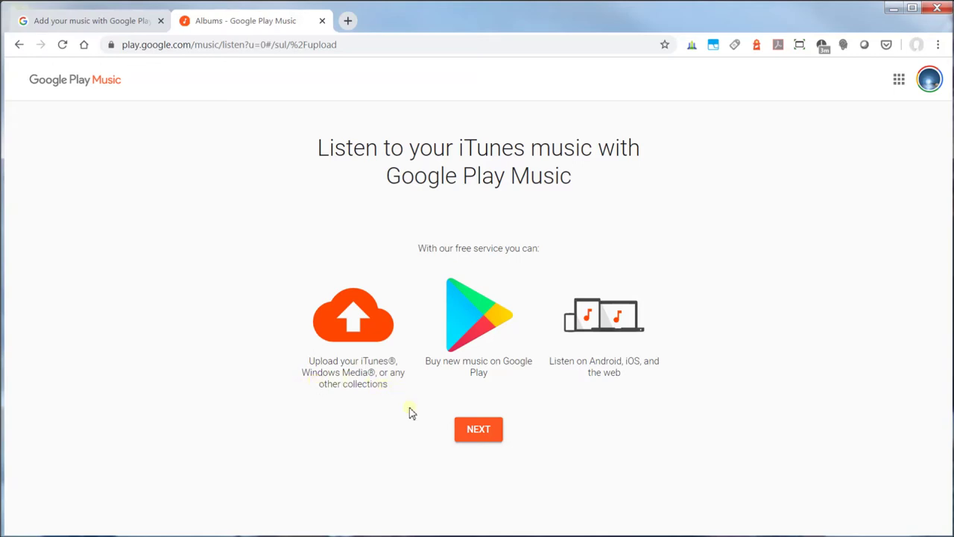
- Activate the free Standard service with a card, then skip past the genre and artist picks
click(488, 438)
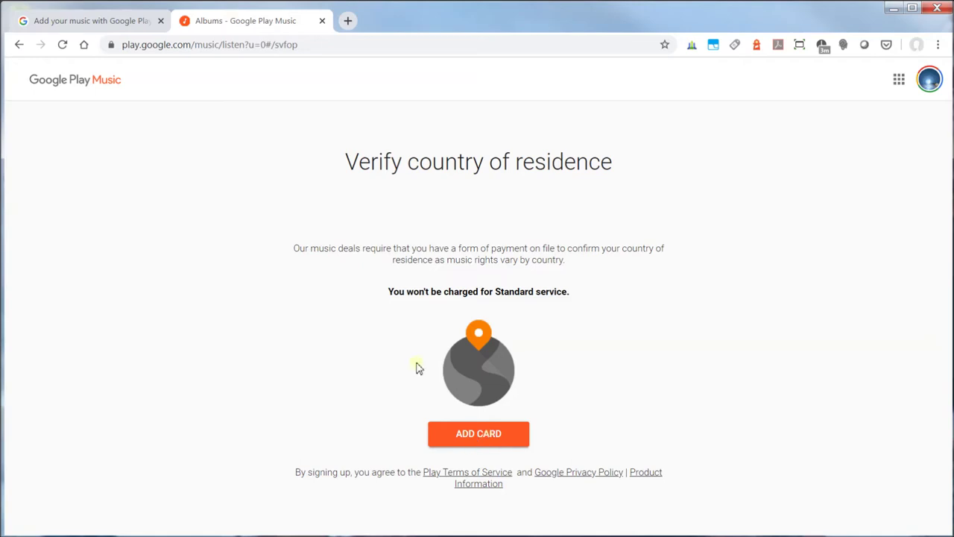
click(478, 439)
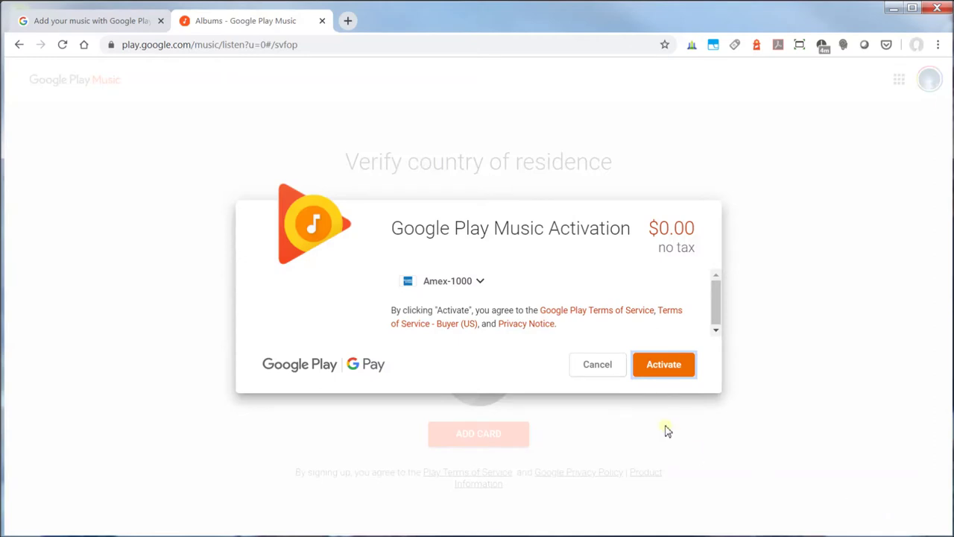
click(667, 375)
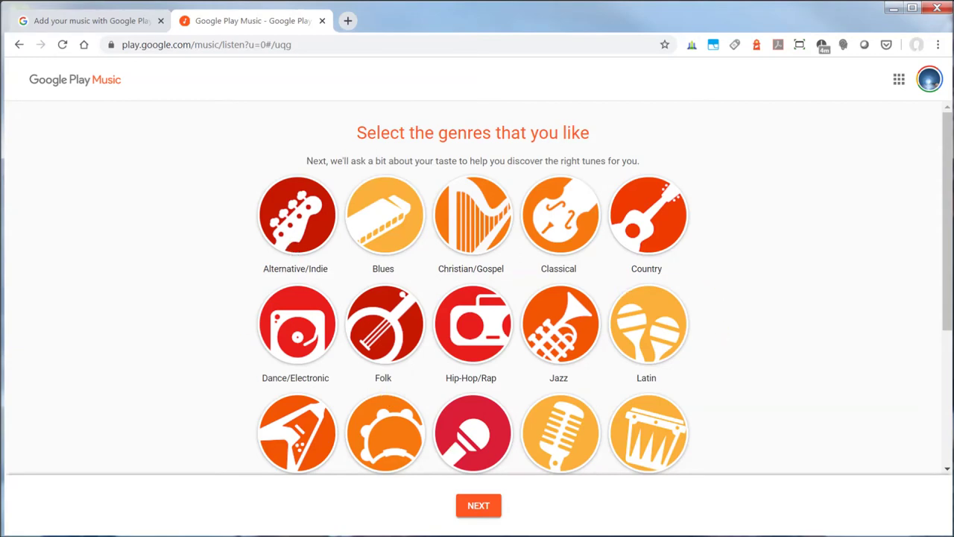
click(469, 511)
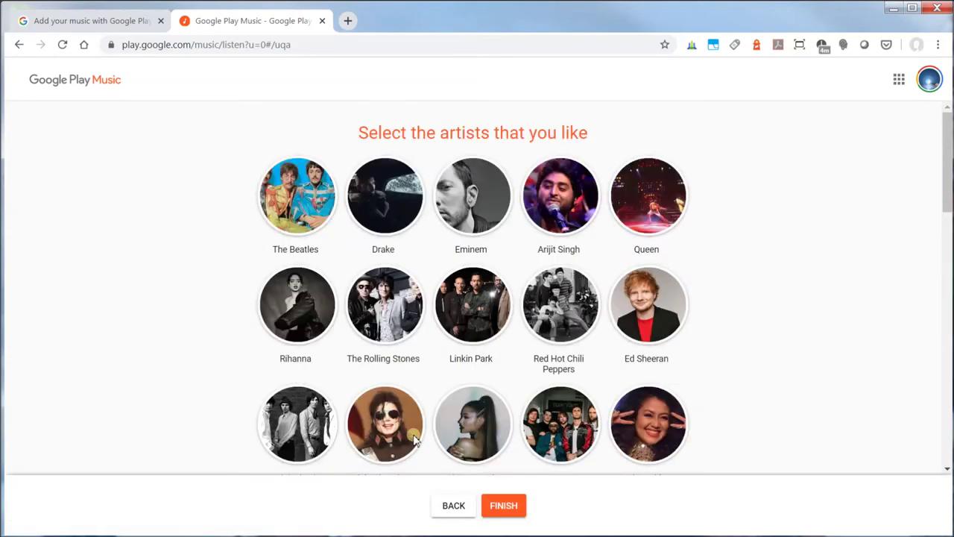
click(504, 507)
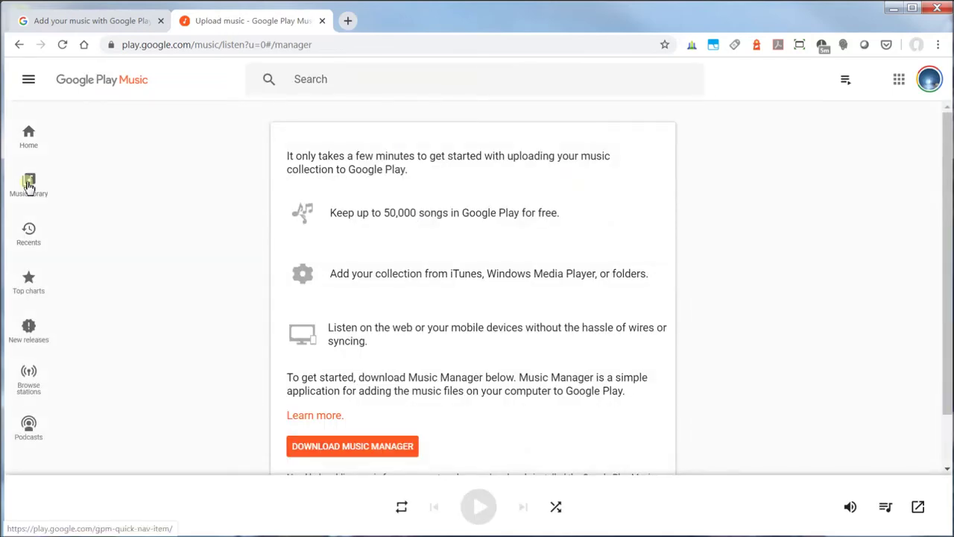
- From the Music library's Add Your Music page, install the Google Play Music Chrome extension
click(28, 185)
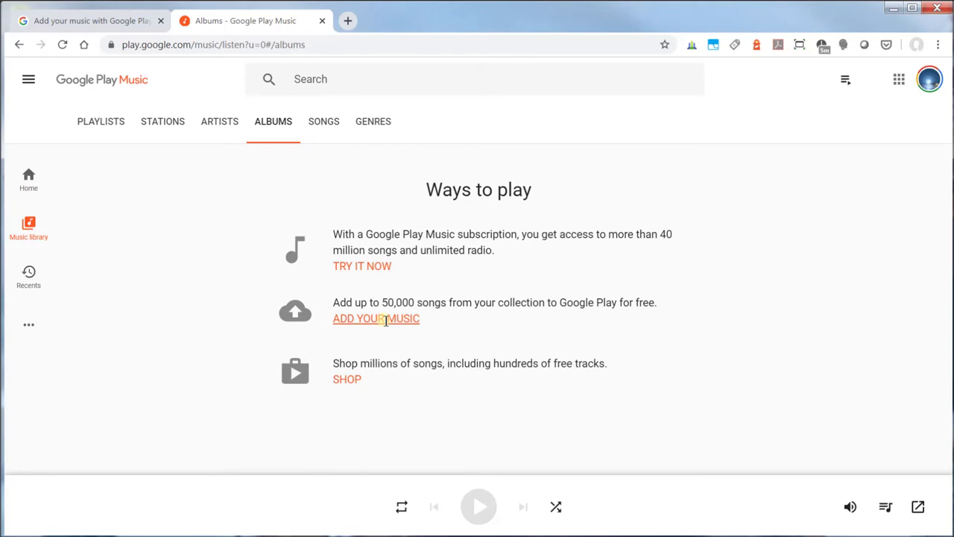
click(385, 319)
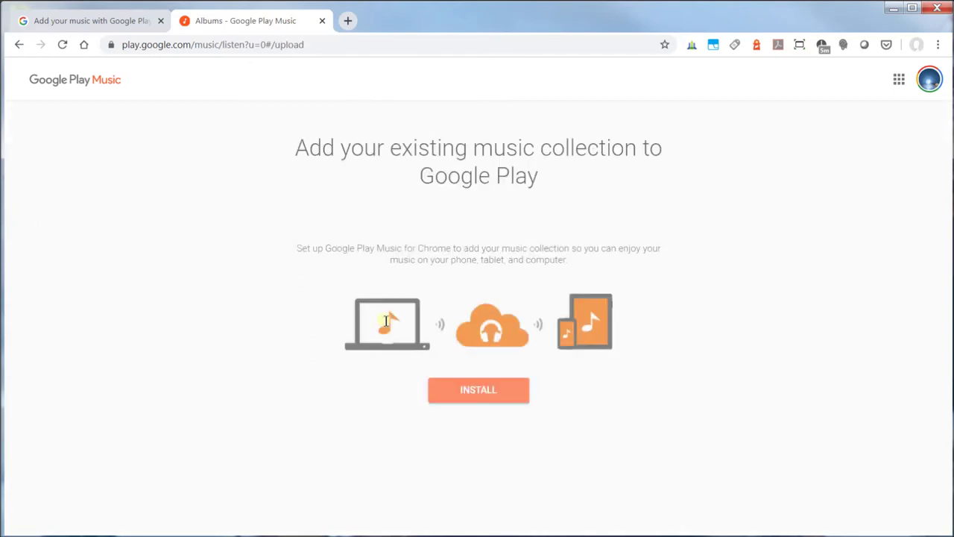
click(490, 397)
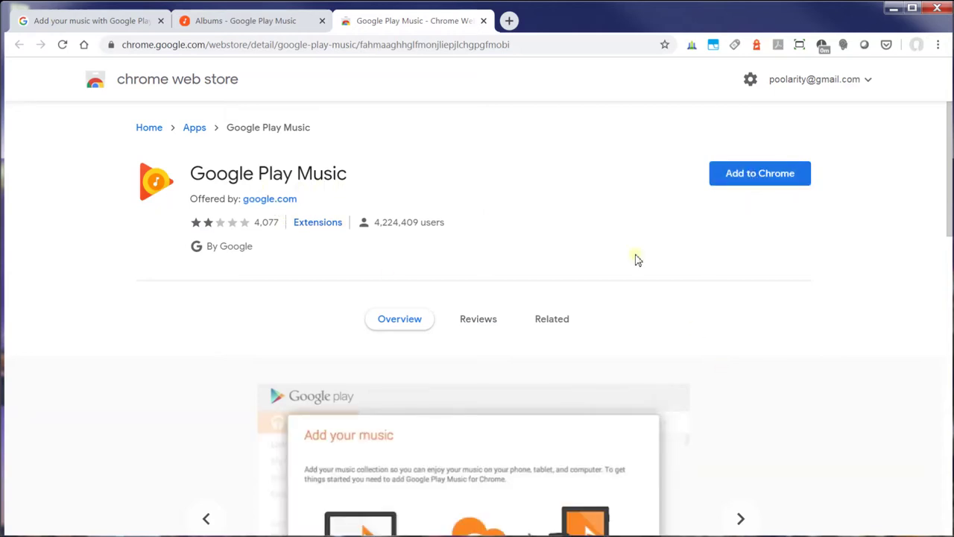
- Check the local Mix folder, move it aside, and return to the extension's Web Store listing
scroll(697, 338, down, 3)
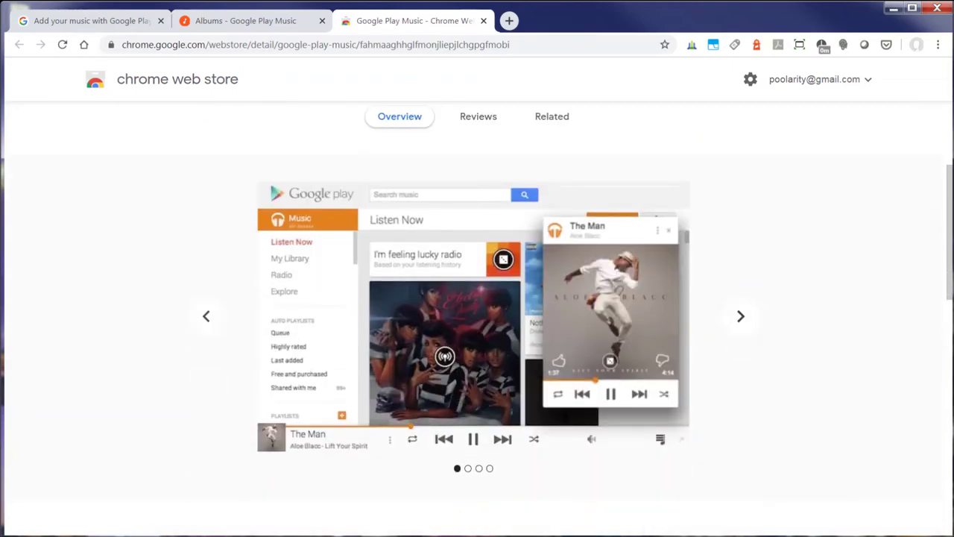
key(alt+Tab)
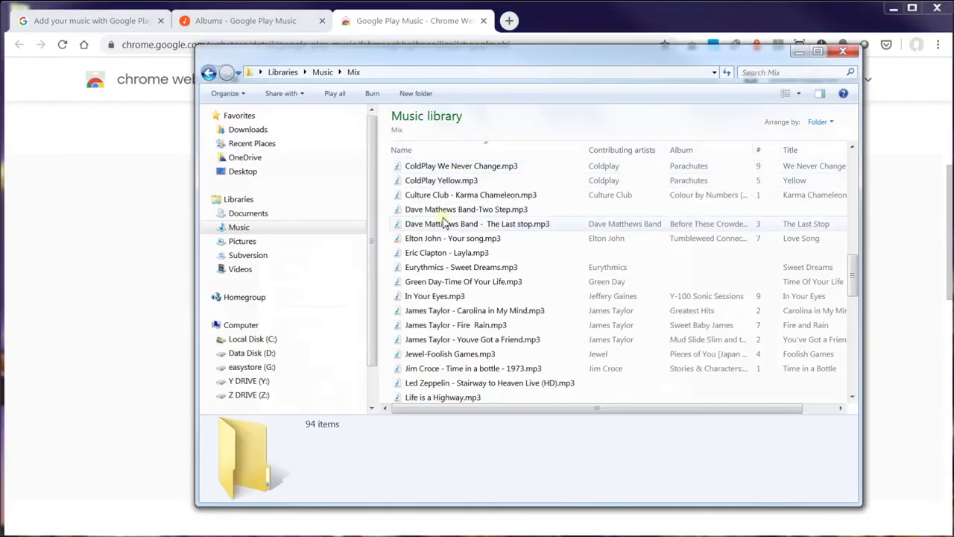
drag(396, 57, 809, 68)
click(70, 266)
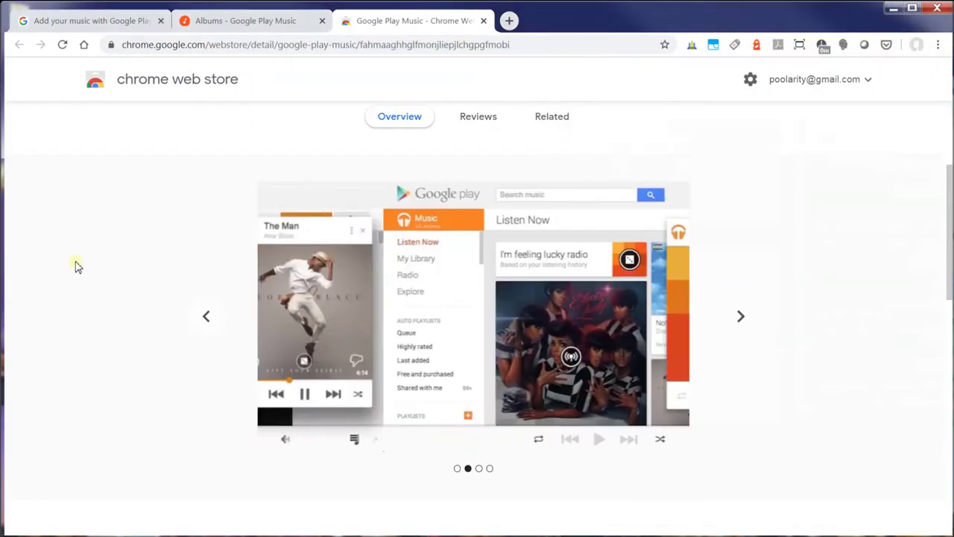
scroll(765, 211, up, 3)
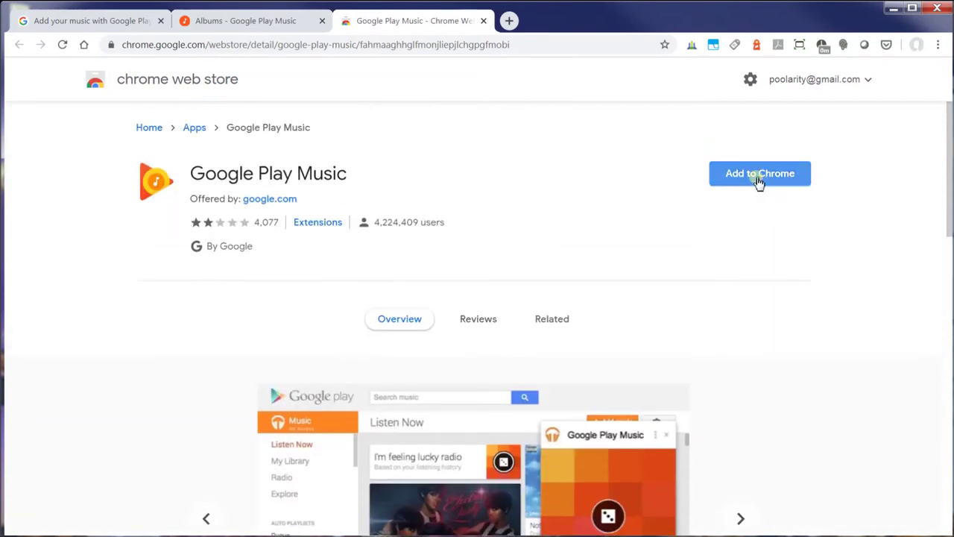
- Add the Google Play Music app to Chrome, close the Apps tab, and launch it
click(757, 181)
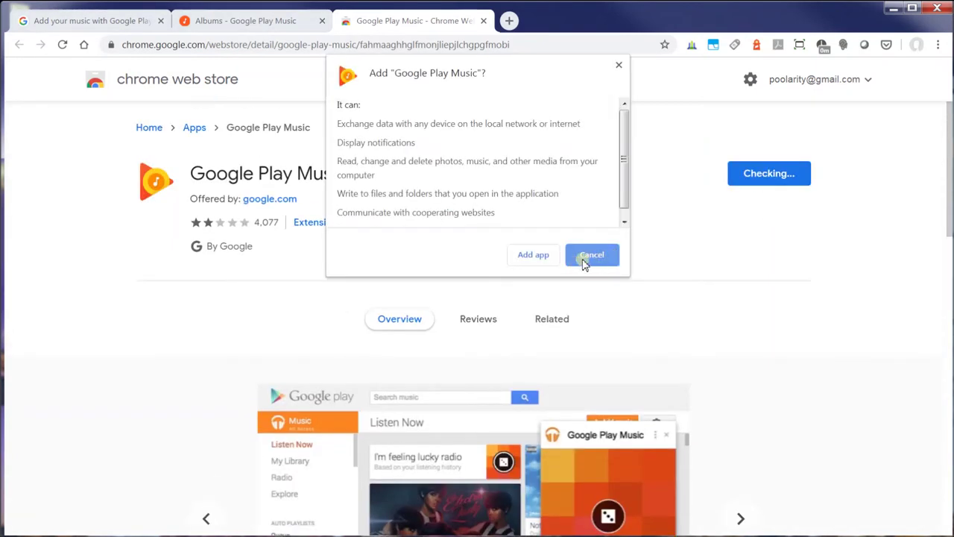
click(534, 256)
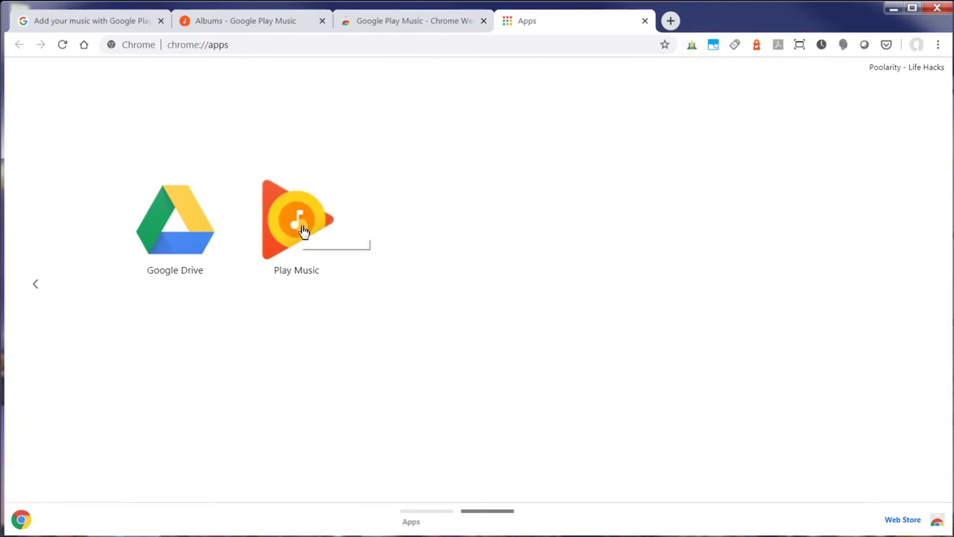
key(ctrl+w)
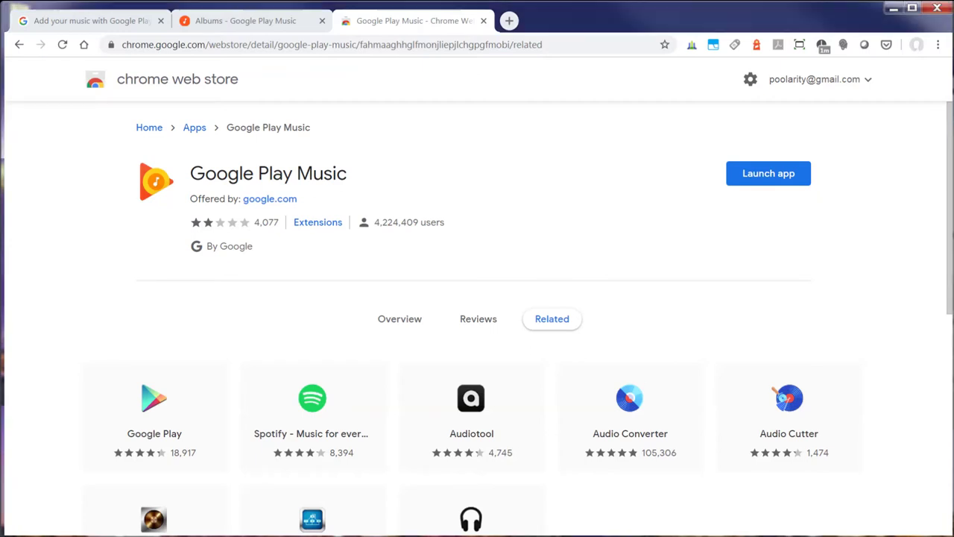
click(768, 173)
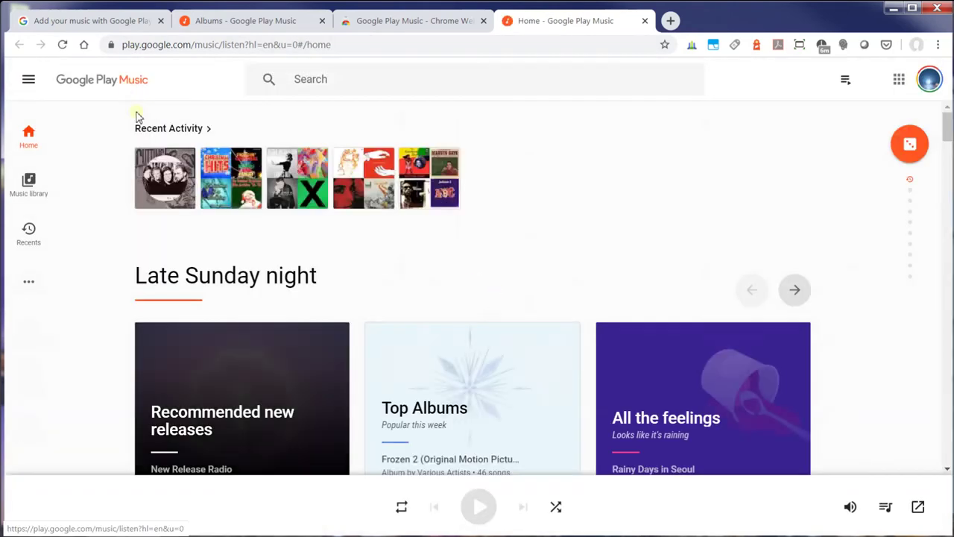
- Open the library's upload panel and drop ColdPlay Yellow.mp3 from the Mix folder onto it
click(26, 187)
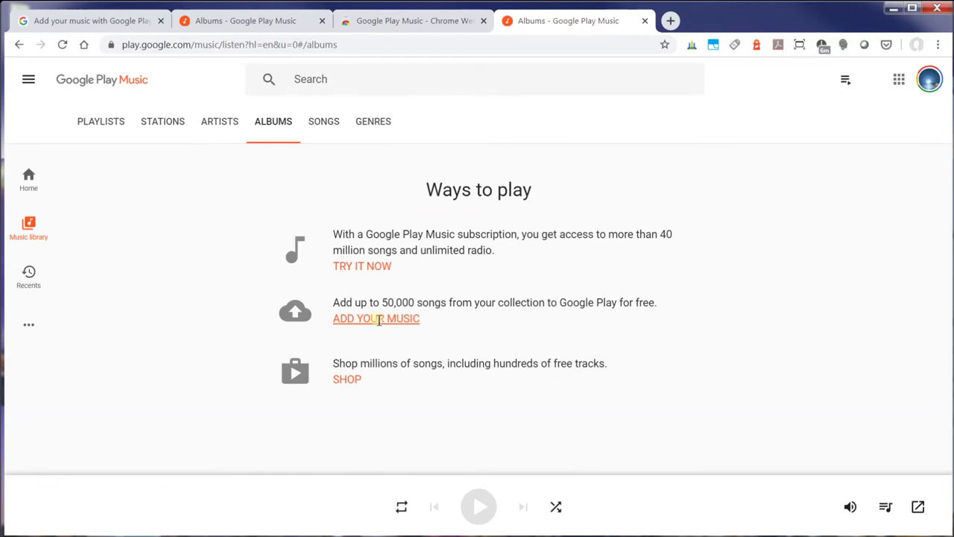
click(380, 319)
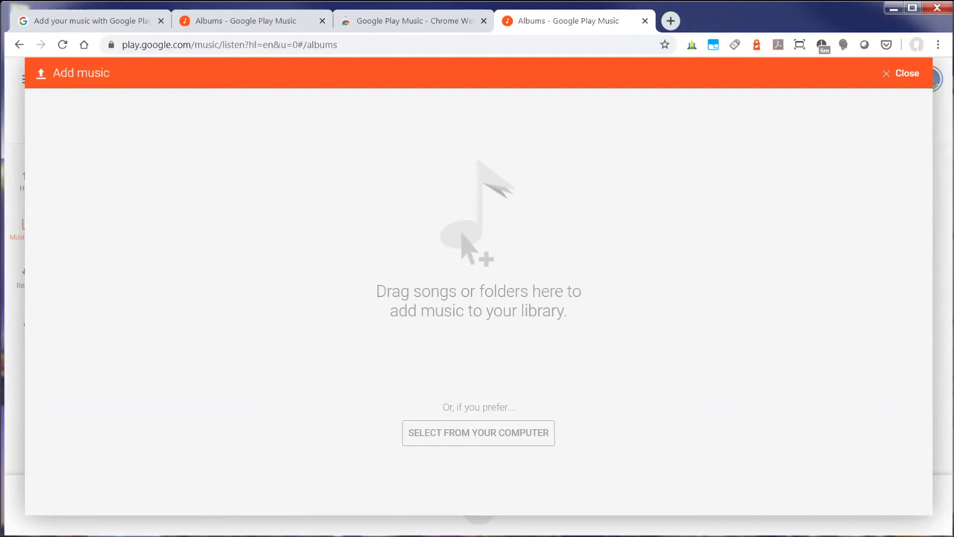
key(alt+Tab)
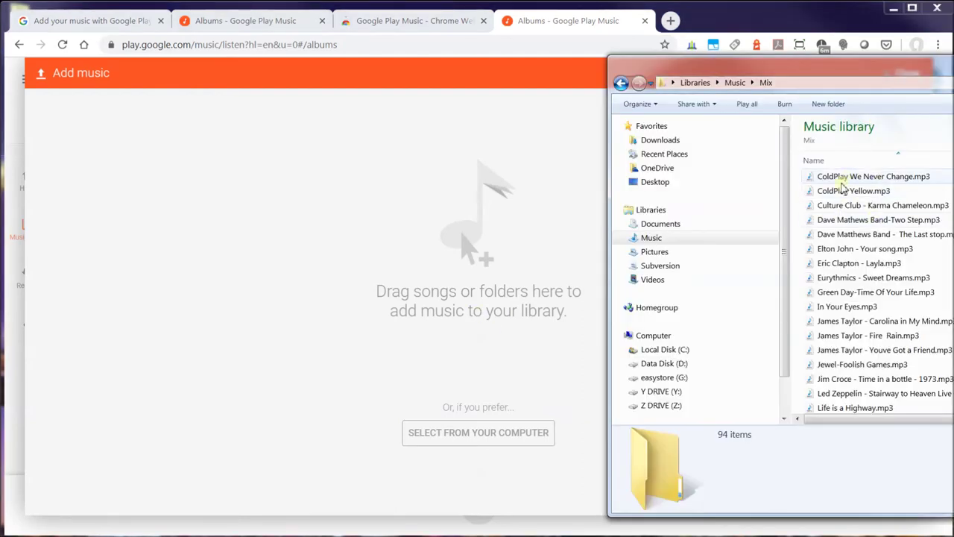
scroll(873, 277, up, 1)
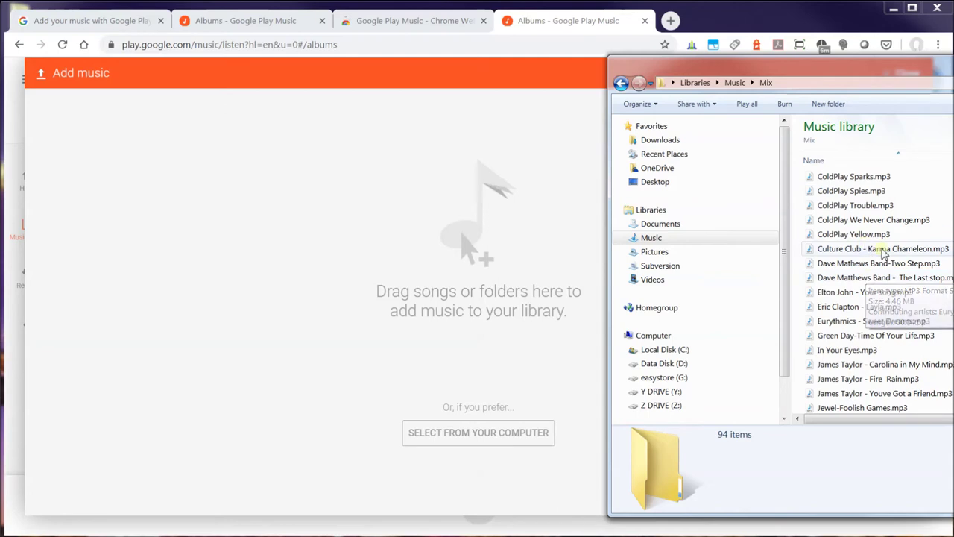
mouse_move(863, 237)
mouse_down()
mouse_move(589, 261)
mouse_move(468, 251)
mouse_move(477, 246)
mouse_up()
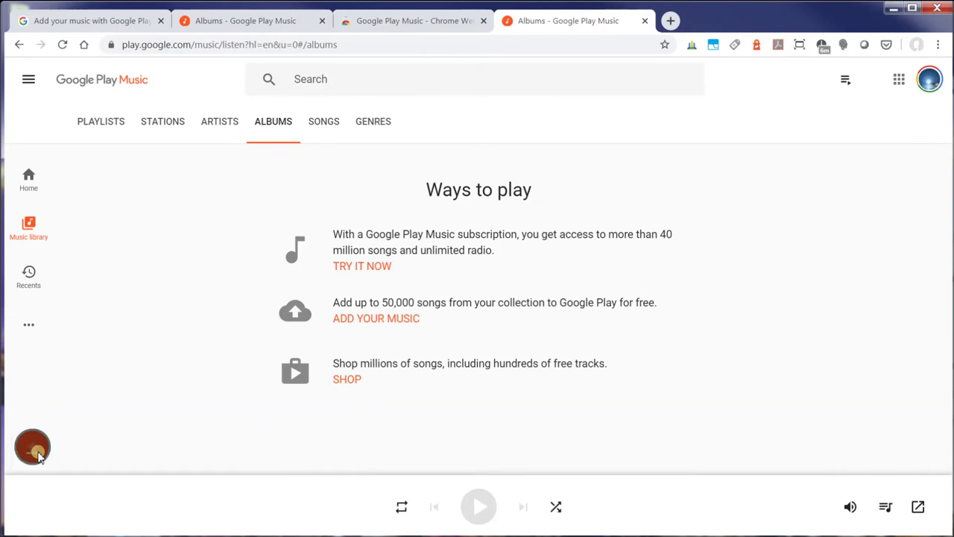
- Reopen the upload panel and drop Green Day-Time Of Your Life.mp3 onto it
mouse_move(38, 456)
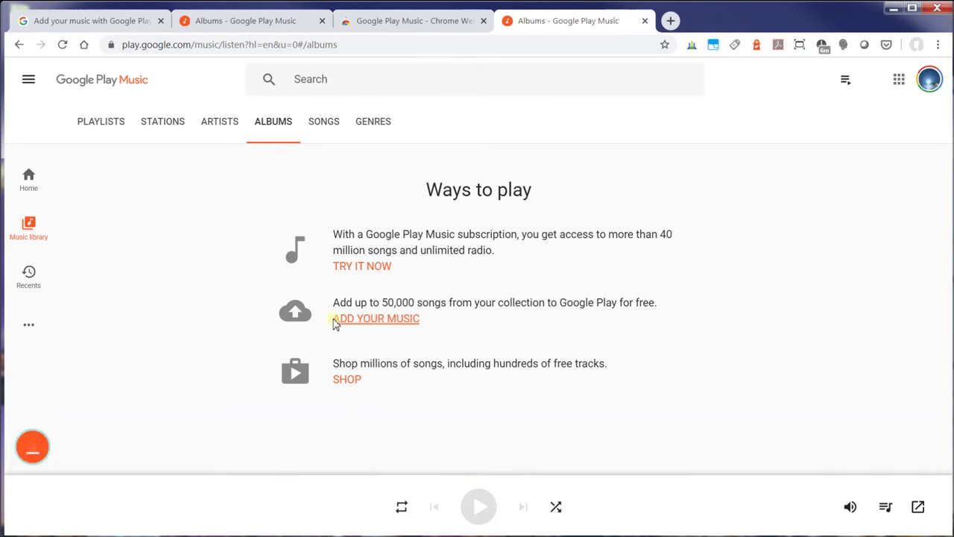
click(398, 319)
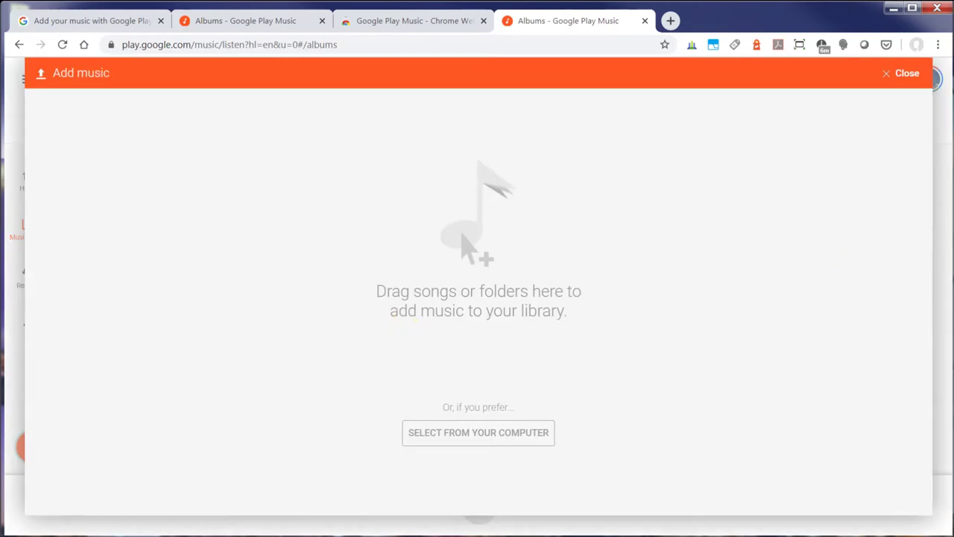
key(alt+Tab)
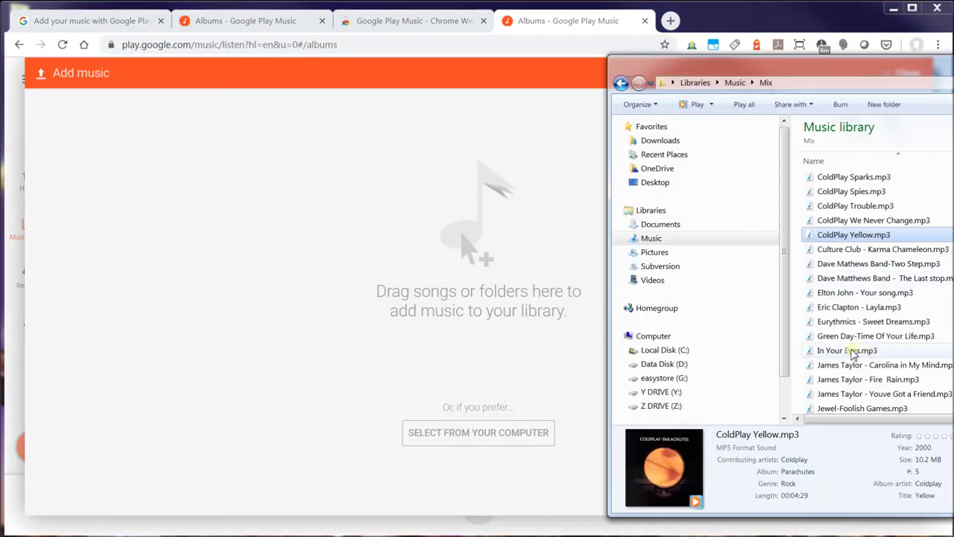
click(850, 339)
mouse_move(857, 339)
mouse_down()
mouse_move(654, 325)
mouse_move(457, 231)
mouse_up()
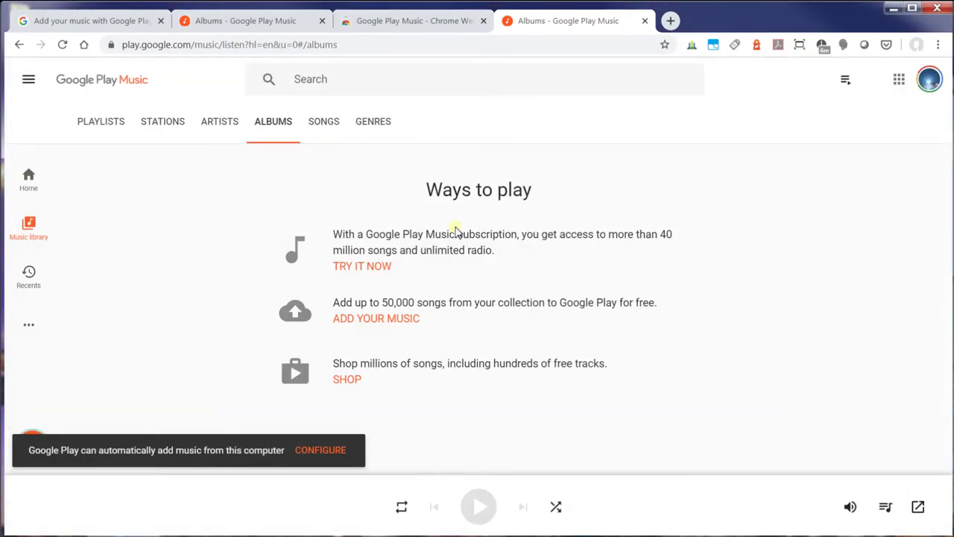
- Dismiss the automatic music-adding prompt and play the uploaded Parachutes album
click(331, 457)
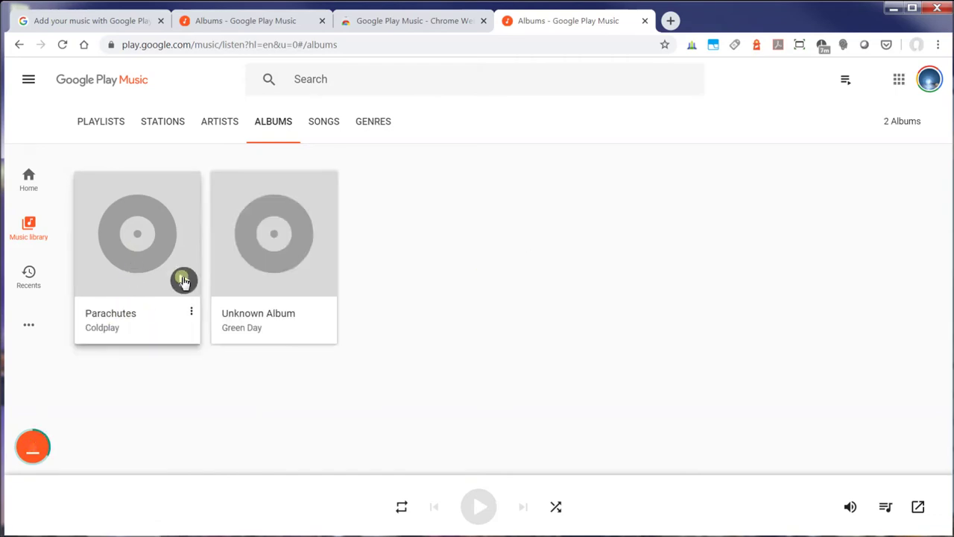
click(183, 280)
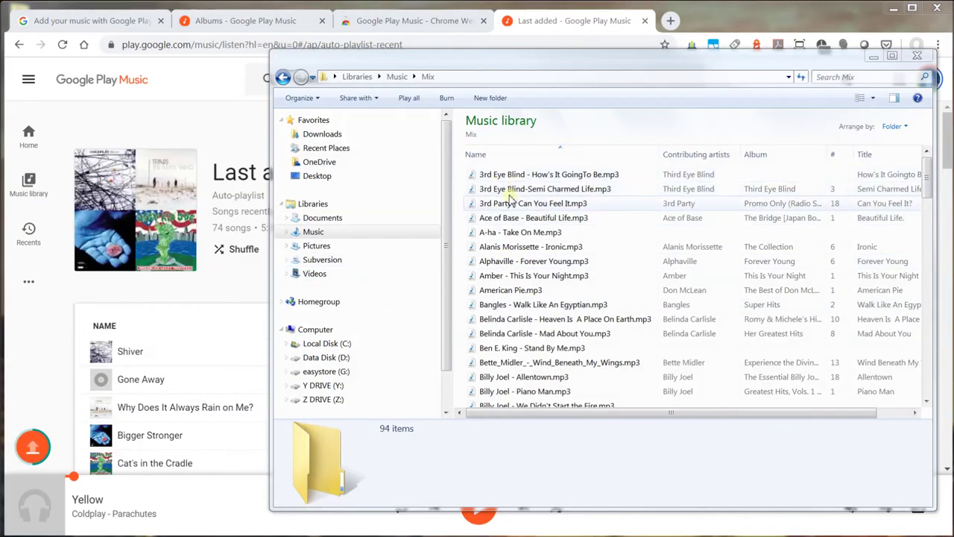
- Bring Google Play Music forward and check upload progress as Last added reaches 80 songs
drag(930, 173, 924, 363)
click(220, 287)
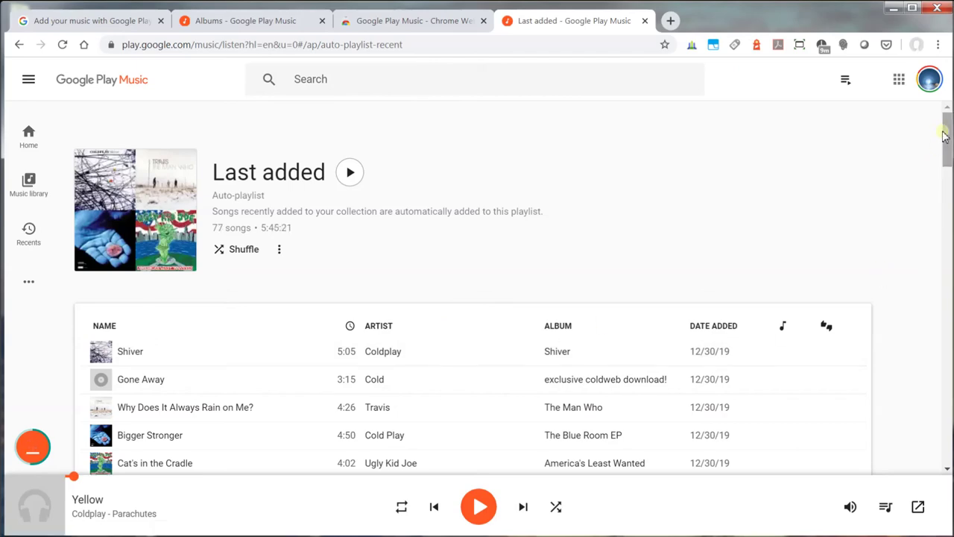
mouse_move(944, 135)
mouse_down()
mouse_move(910, 313)
mouse_move(910, 377)
mouse_move(913, 124)
mouse_up()
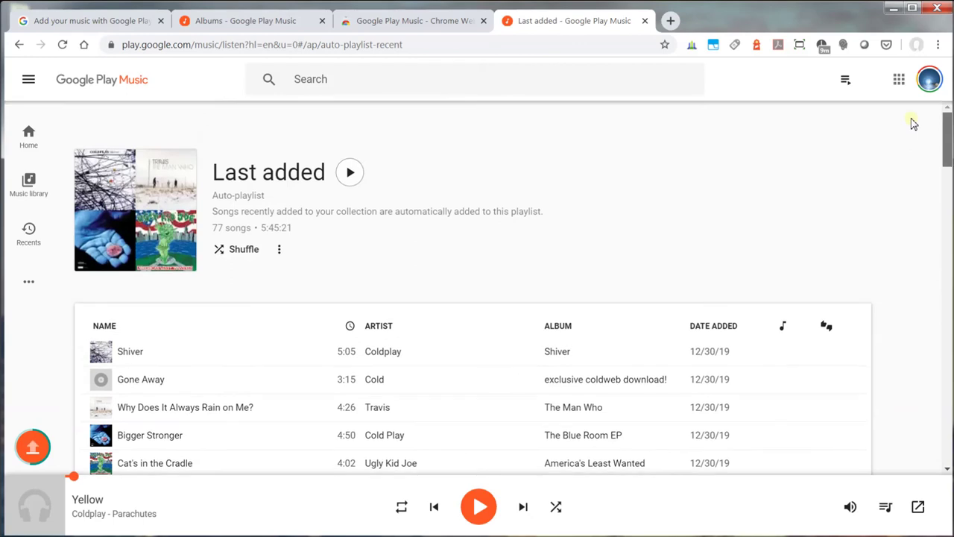
click(31, 450)
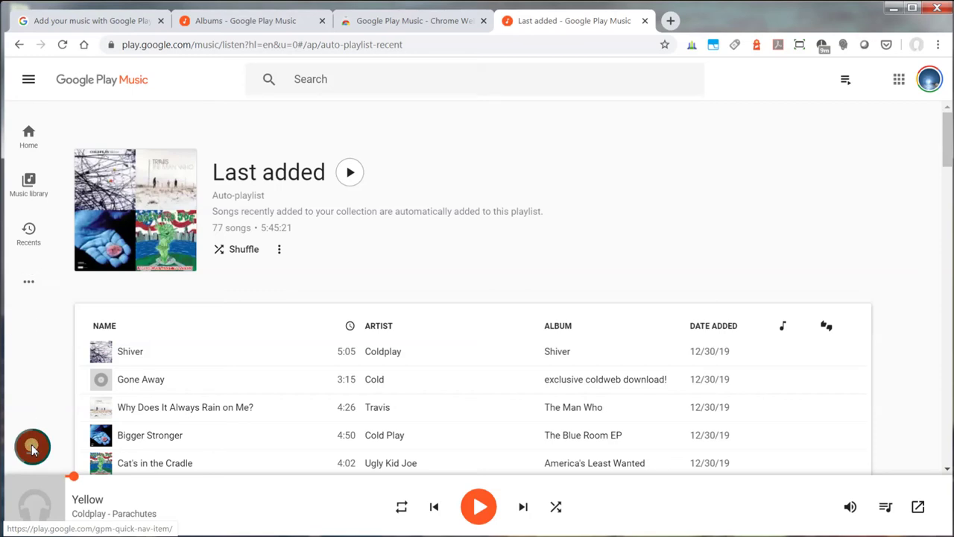
click(31, 454)
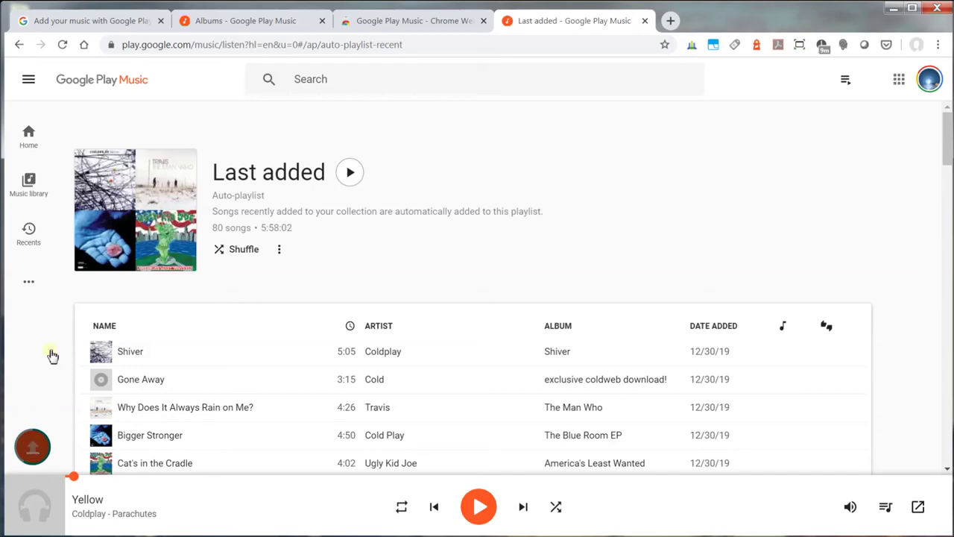
- Browse the 54 albums, then return to Last added, now 90 songs totalling 6:39:41
click(29, 181)
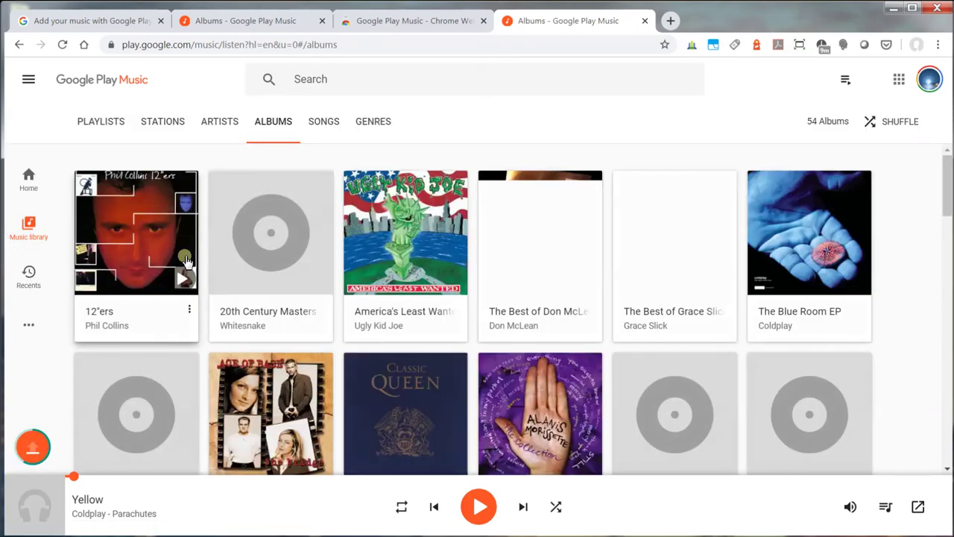
key(alt+Left)
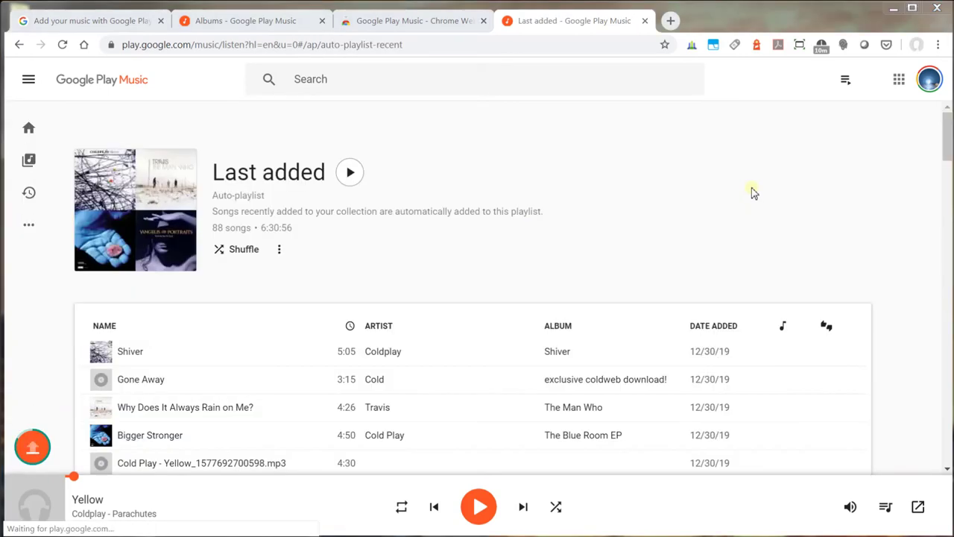
key(alt+Tab)
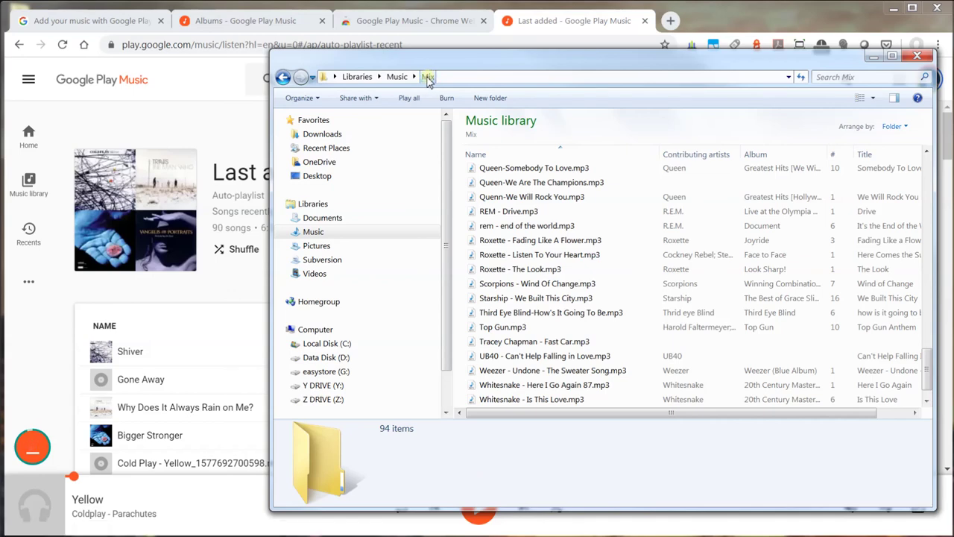
click(171, 291)
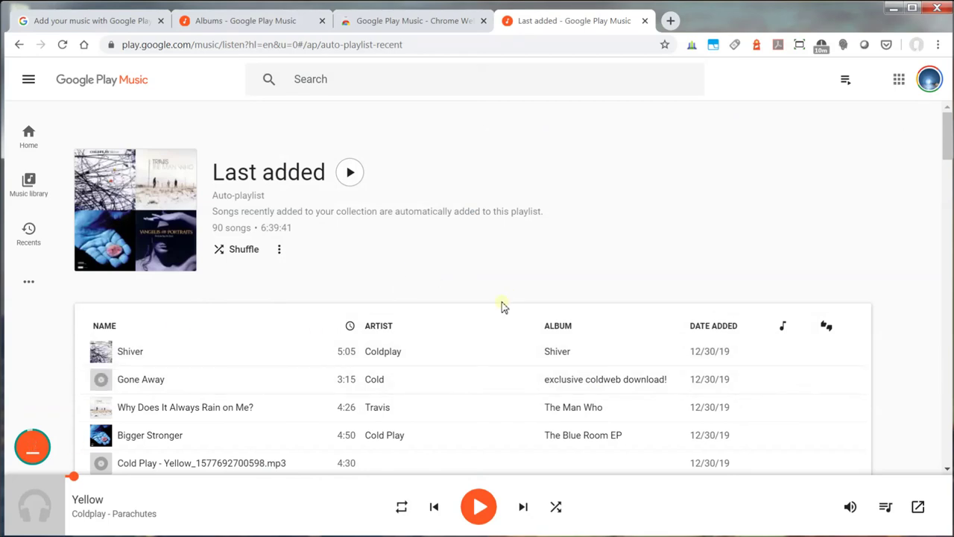